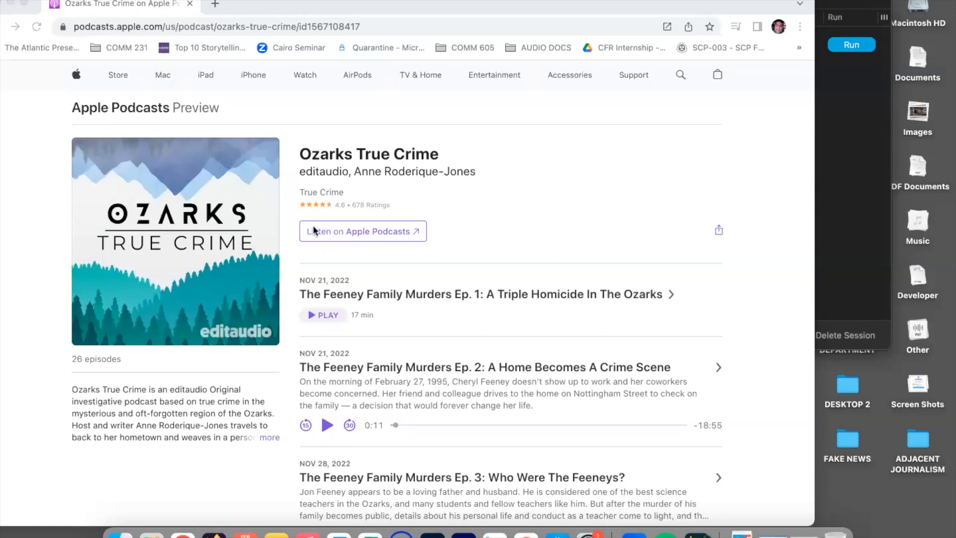
scroll(596, 214, down, 3)
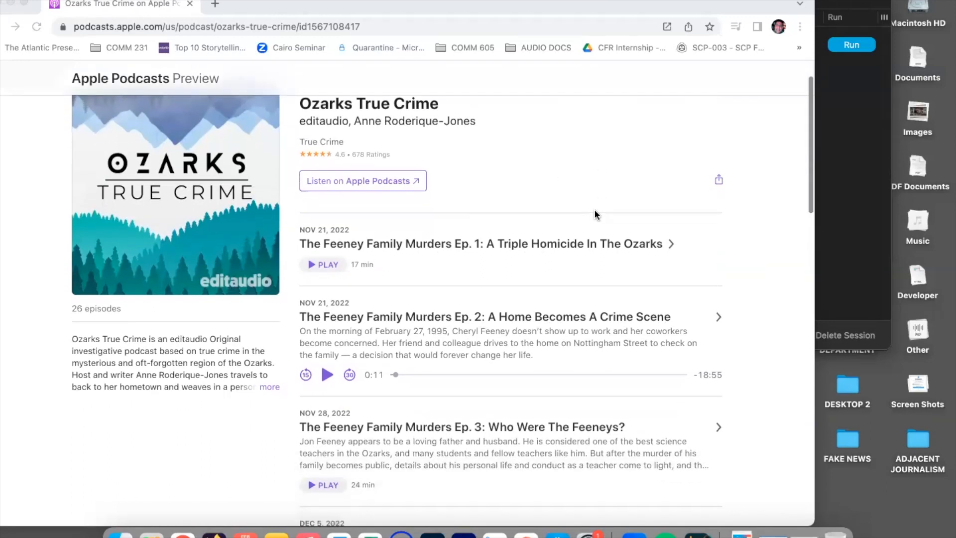
scroll(595, 213, up, 3)
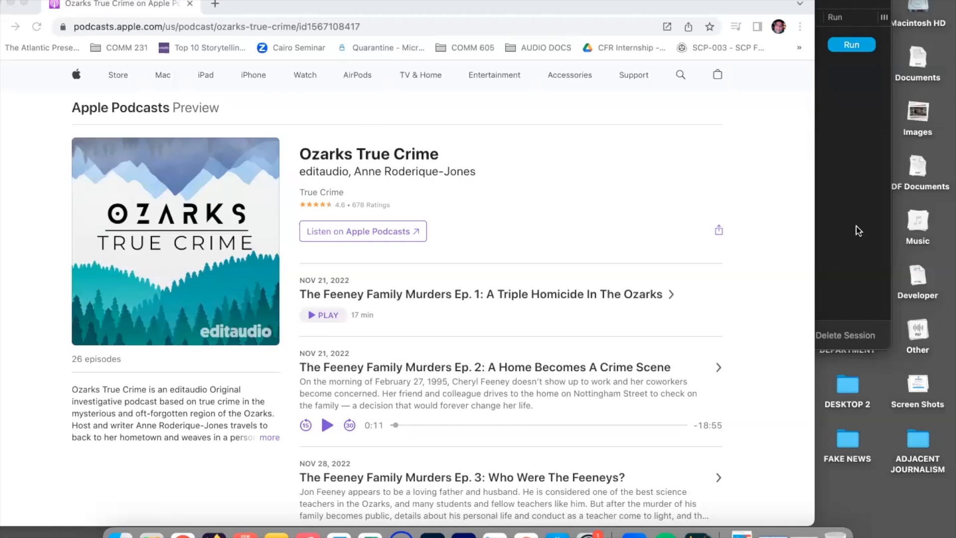
Switch to Audio Hijack, bring the whole session list window into view, and create a new session from the Blank template
click(829, 215)
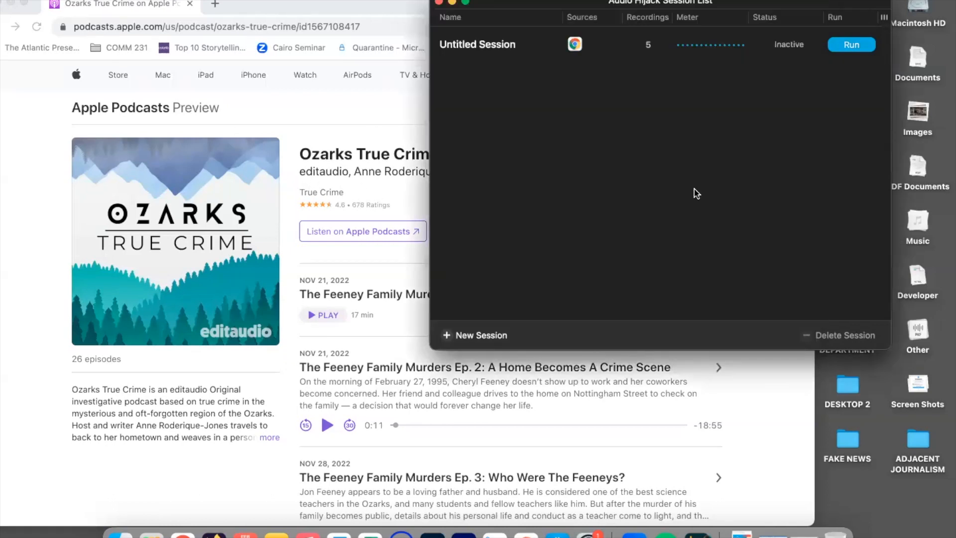
drag(563, 1, 606, 26)
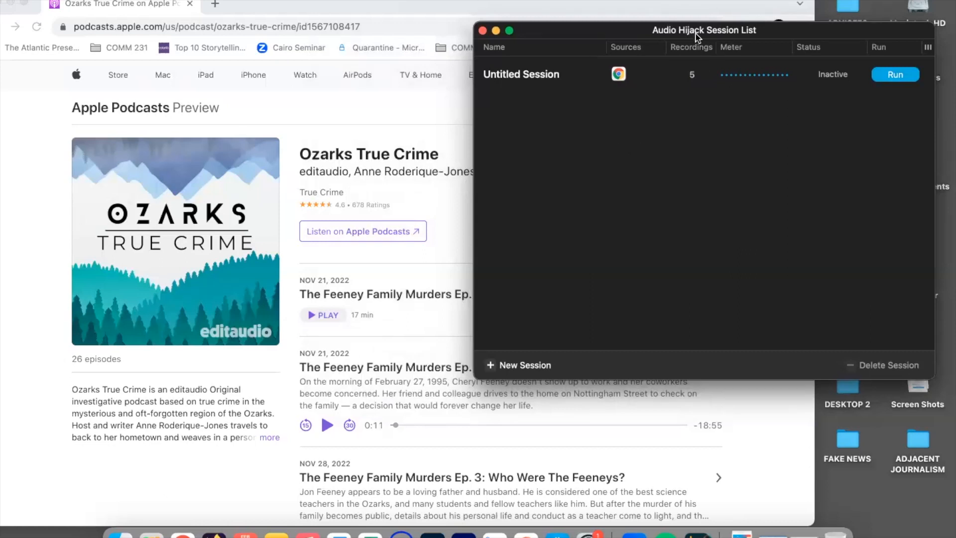
drag(692, 33, 676, 30)
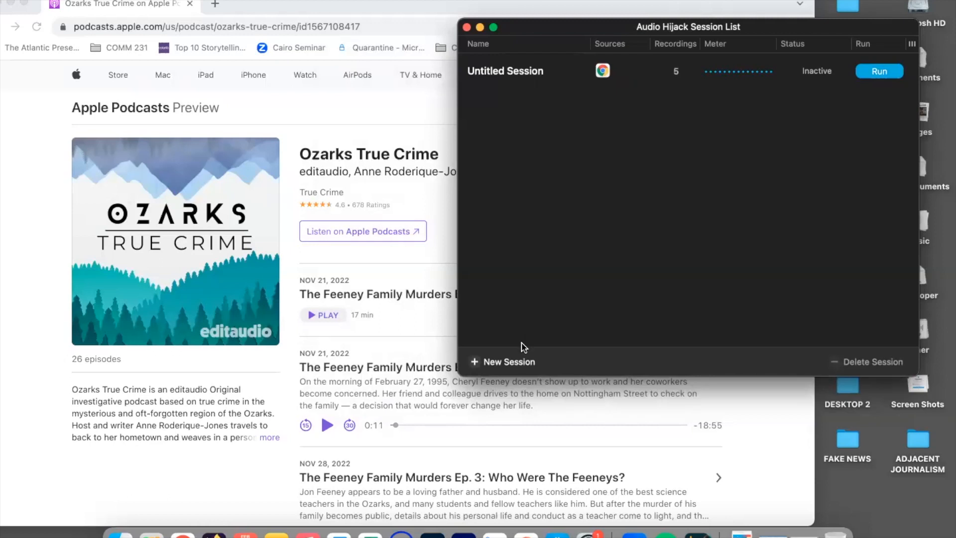
click(507, 365)
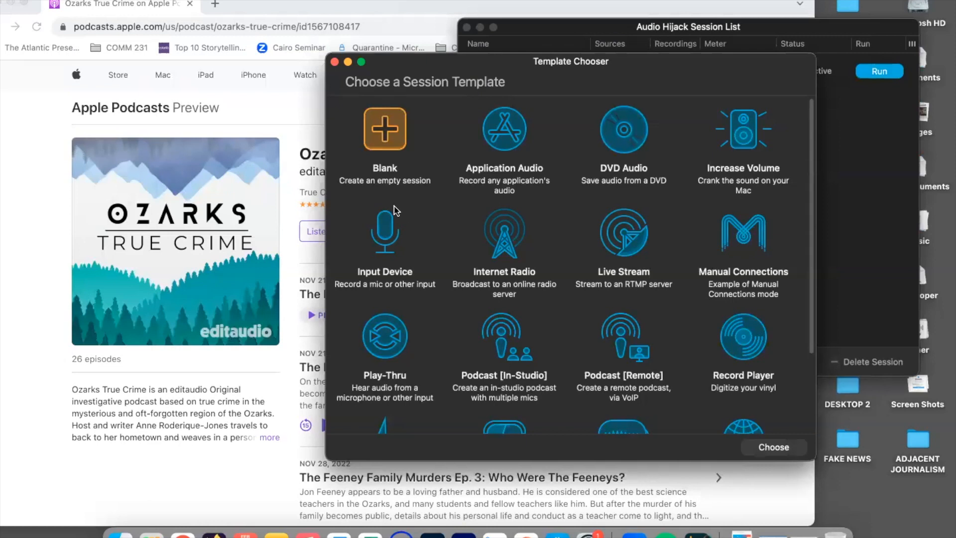
double_click(391, 132)
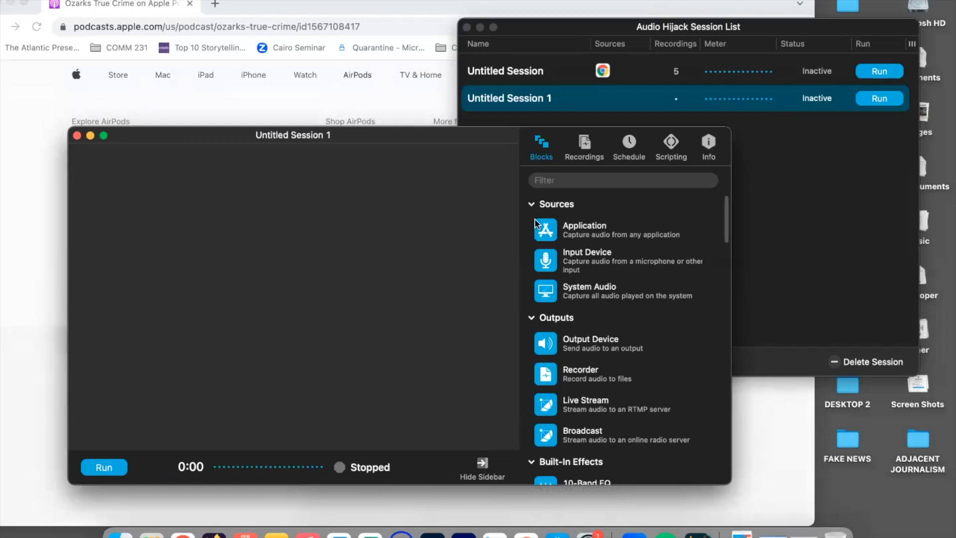
Add an Application source block to the empty session and set its source to Google Chrome
drag(546, 227, 330, 282)
click(549, 231)
drag(226, 304, 227, 305)
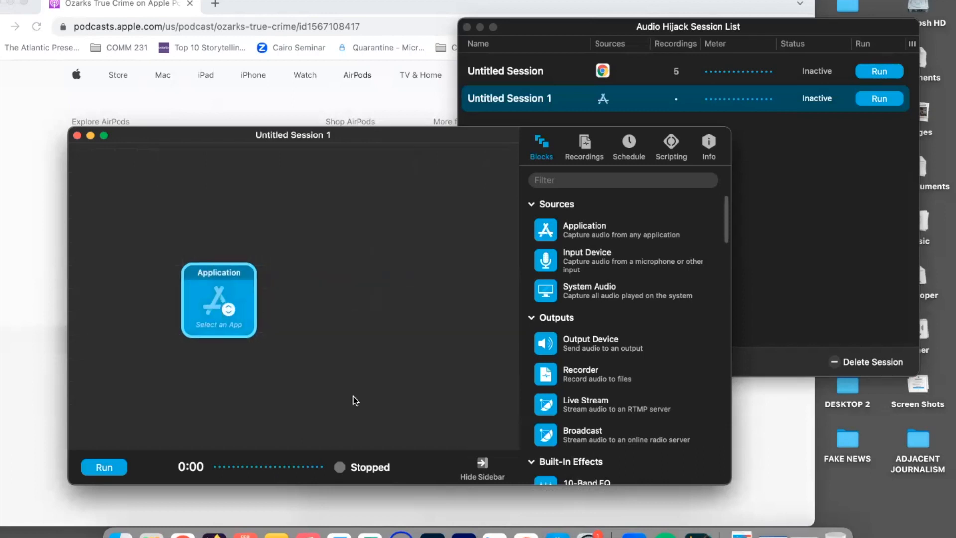
click(226, 313)
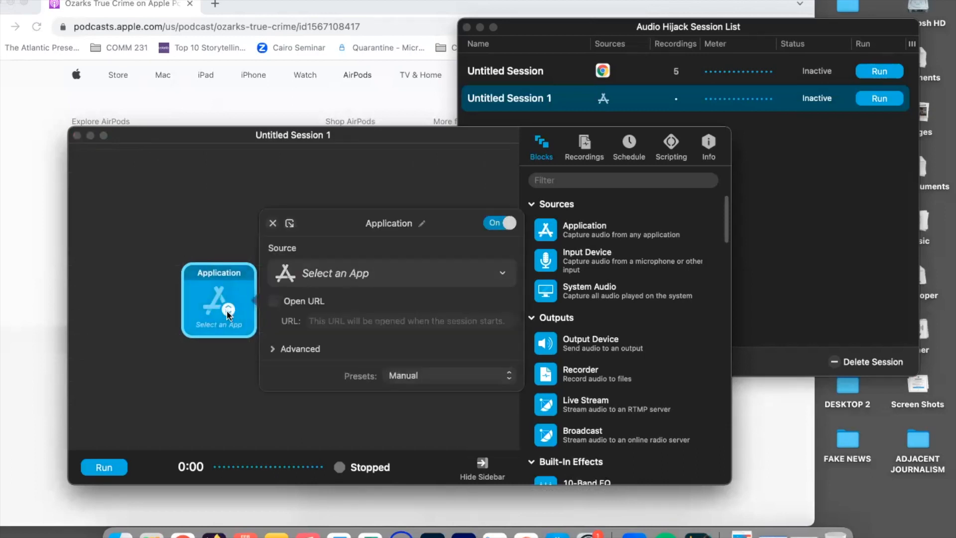
click(441, 276)
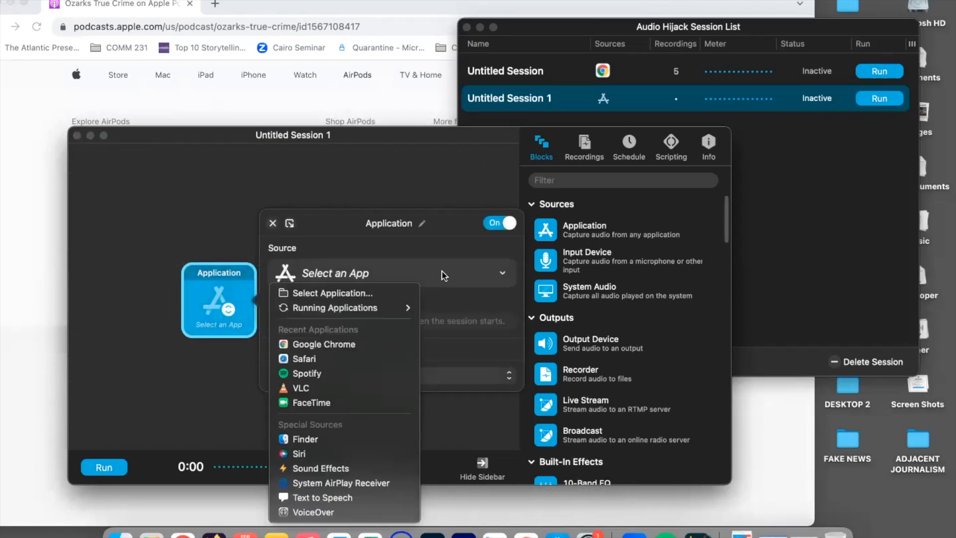
click(349, 345)
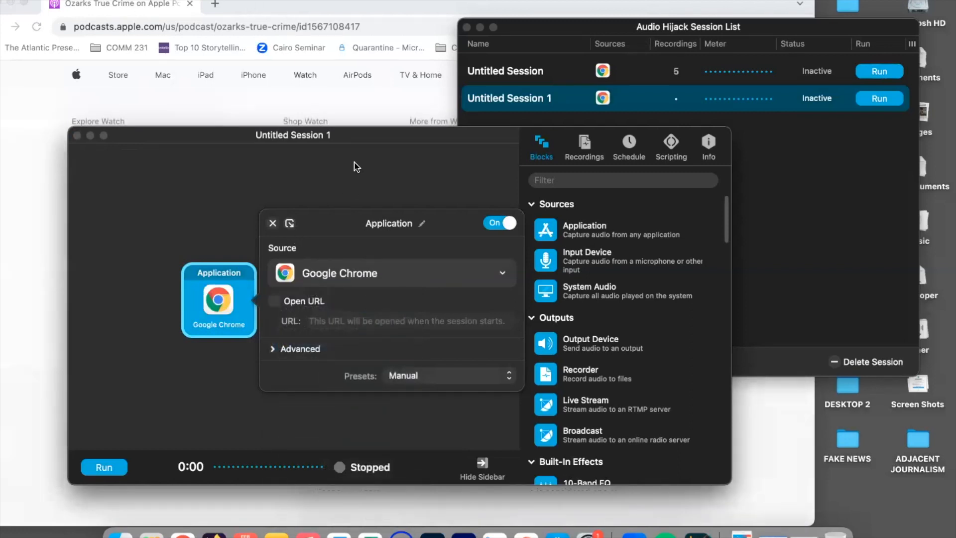
click(195, 257)
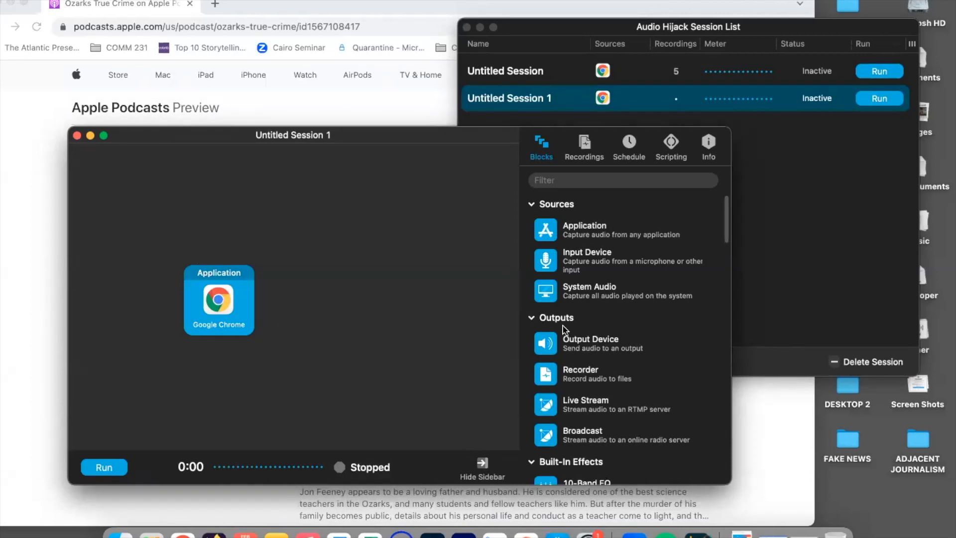
Add a Recorder block and an Output Device block after the Google Chrome block, arranging all three in one connected row
scroll(623, 282, down, 1)
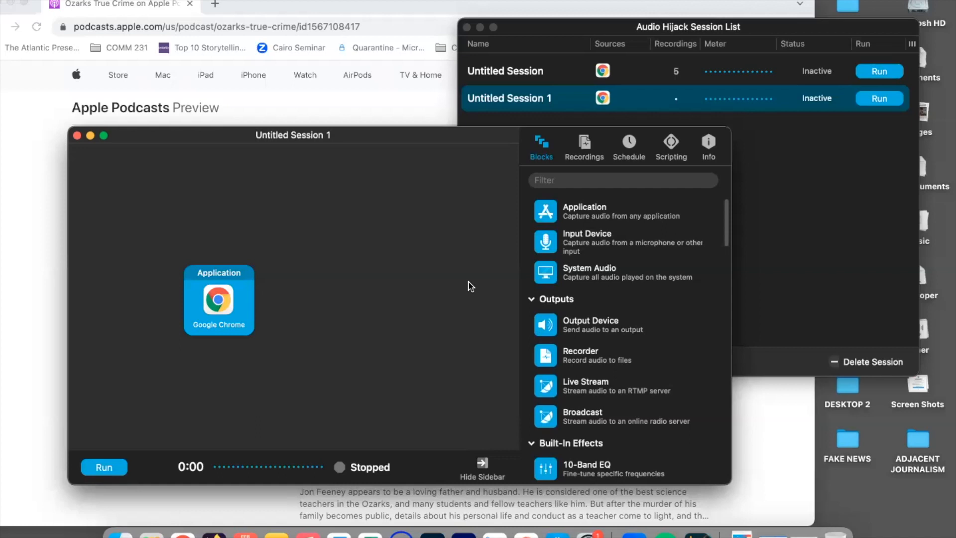
drag(546, 357, 333, 319)
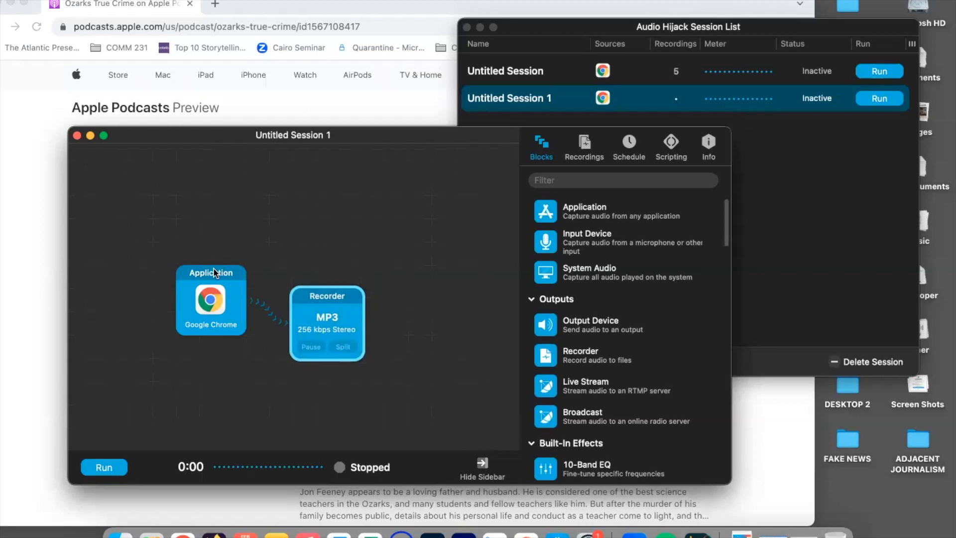
drag(214, 272, 168, 249)
drag(332, 294, 332, 248)
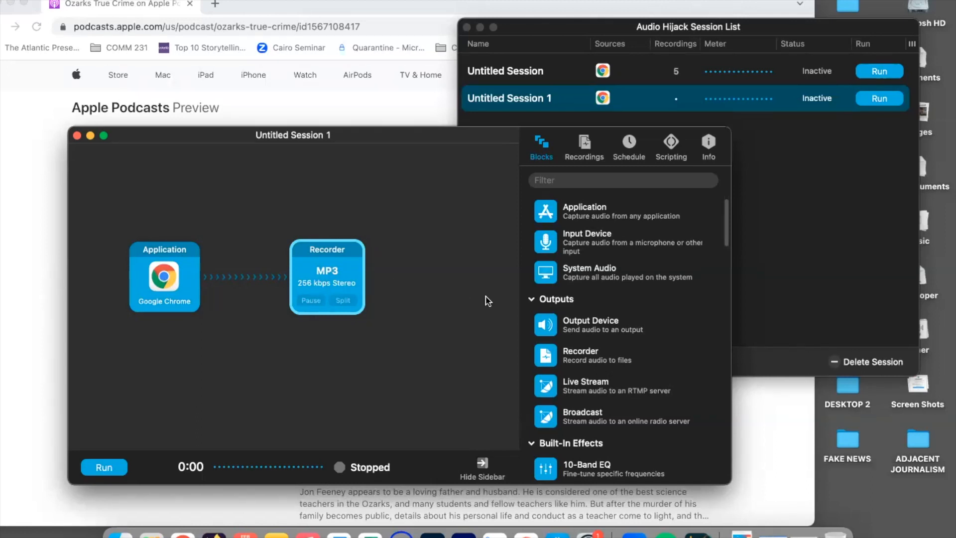
drag(546, 326, 474, 329)
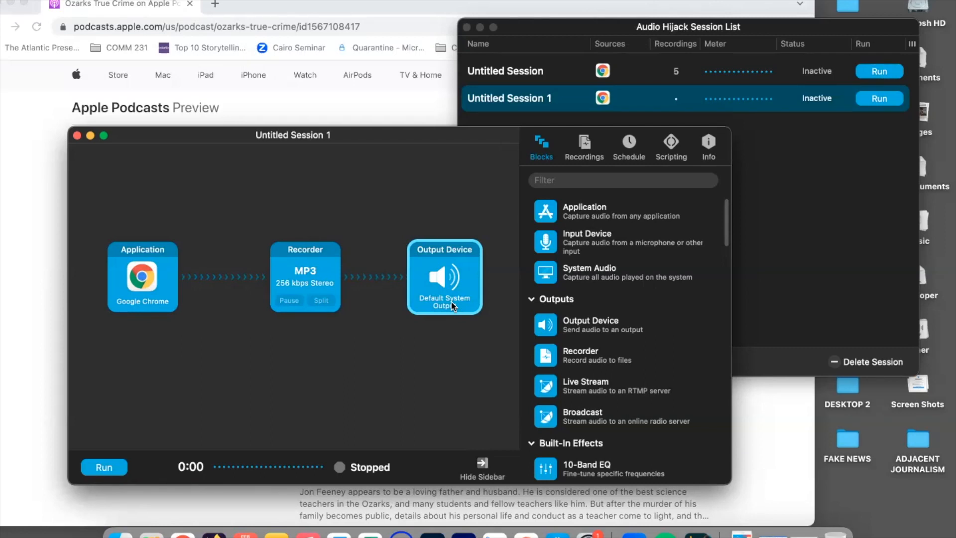
drag(312, 273, 289, 271)
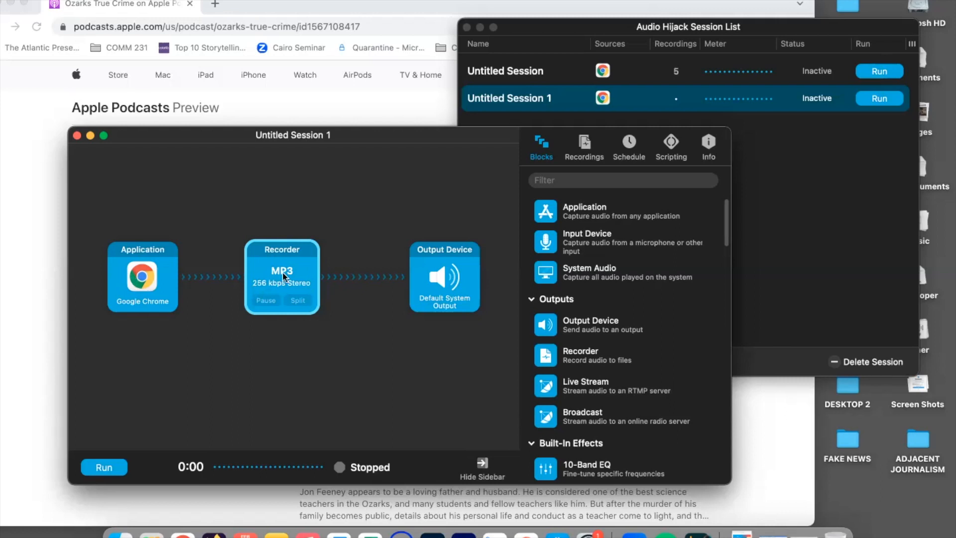
click(339, 102)
mouse_move(253, 75)
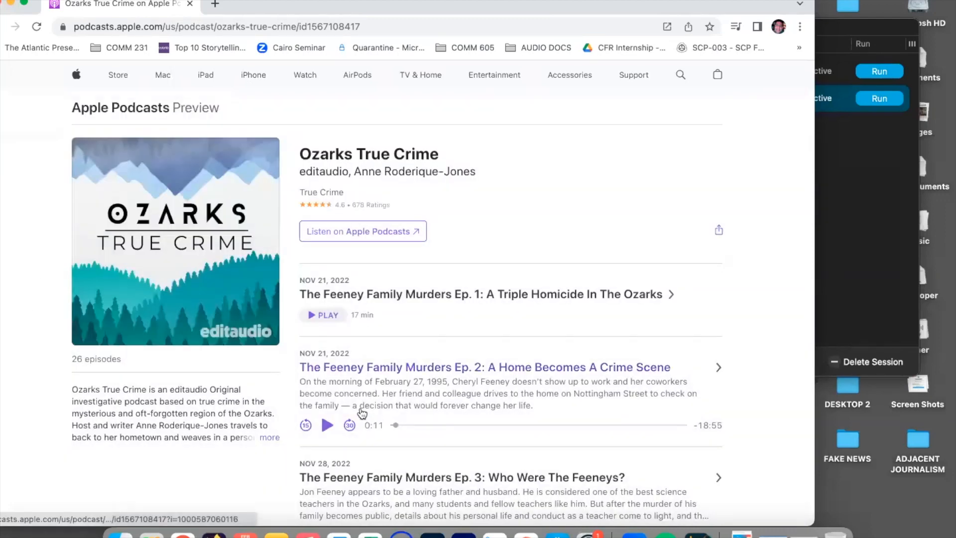
click(867, 267)
click(374, 347)
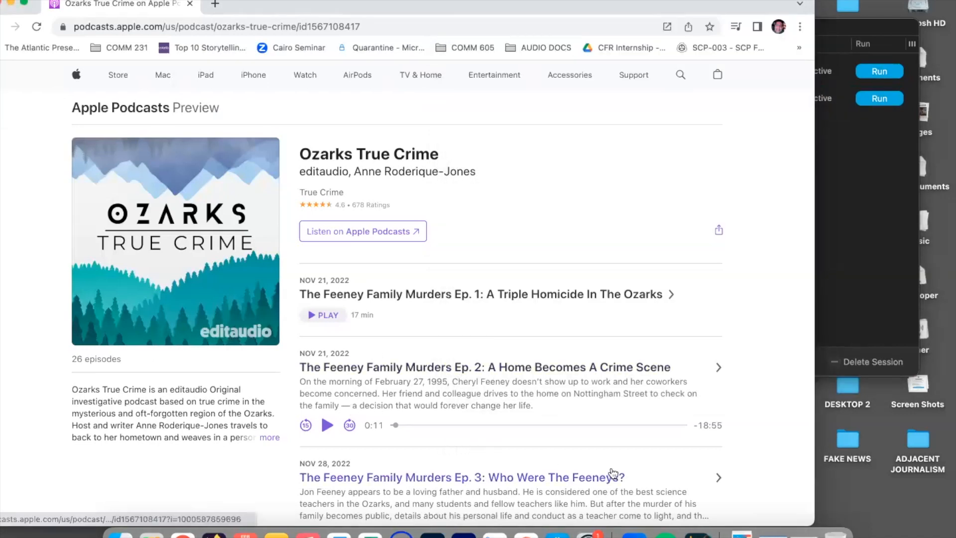
click(697, 536)
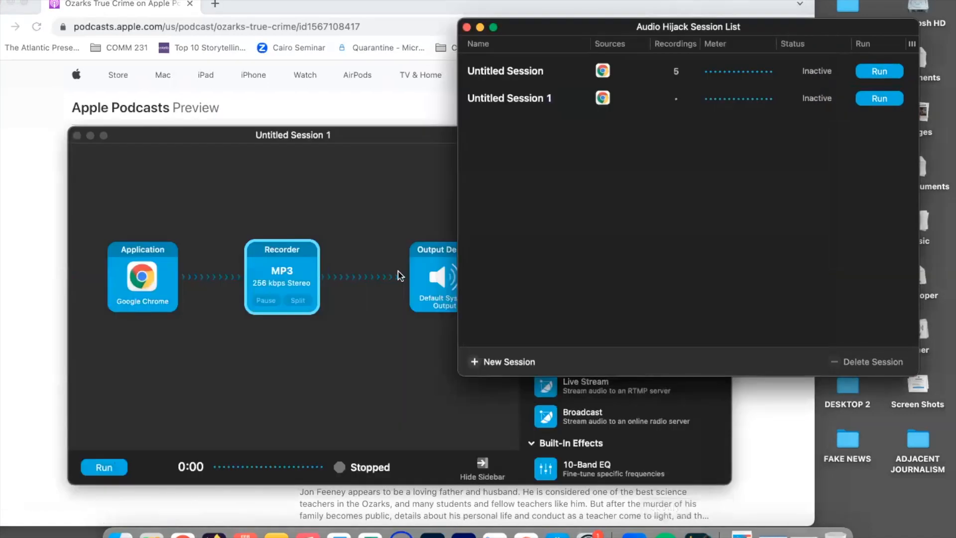
click(333, 221)
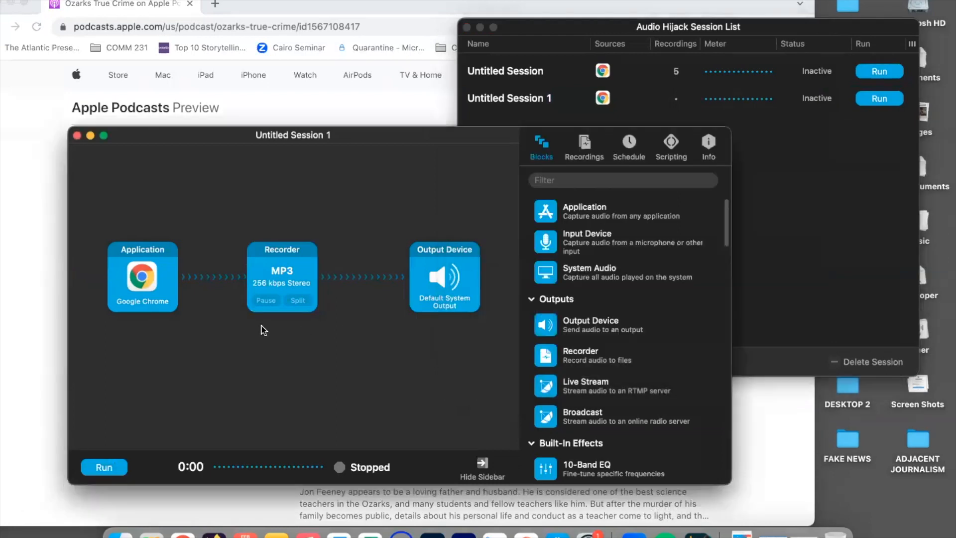
Start recording with Untitled Session 1, and play The Feeney Family Murders Ep. 2 on the podcast page in Chrome
click(105, 467)
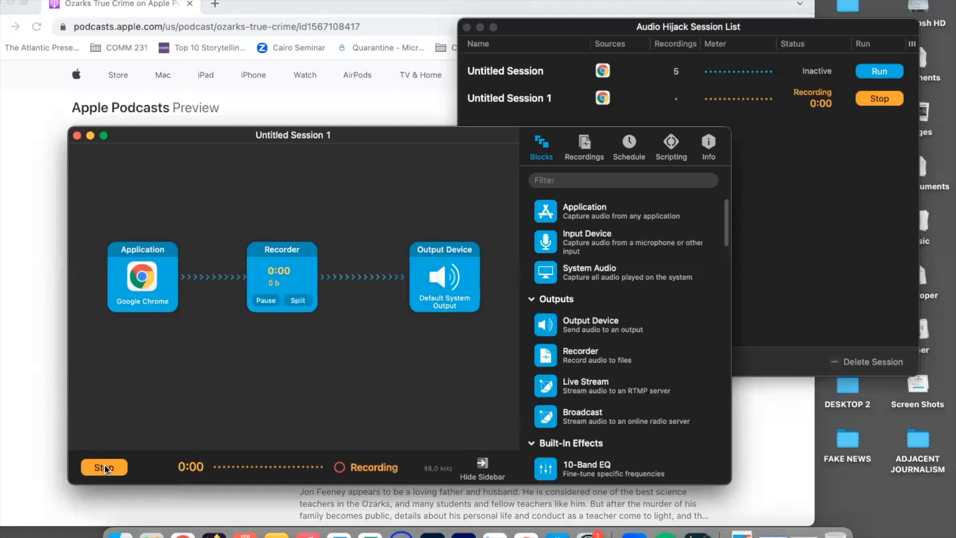
click(40, 436)
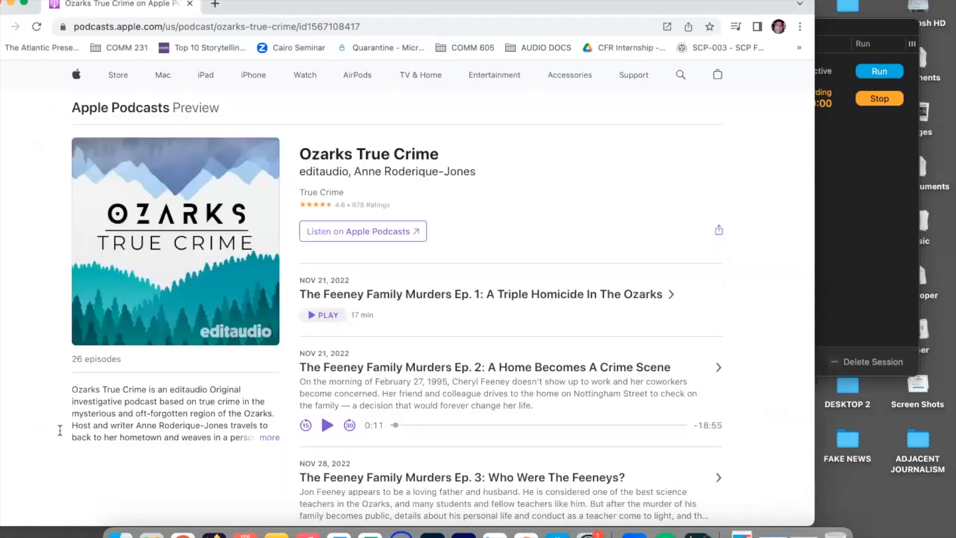
click(327, 425)
Check the session's level meter in Audio Hijack with the episode playing and again with it paused, and resume playback in Chrome
click(864, 262)
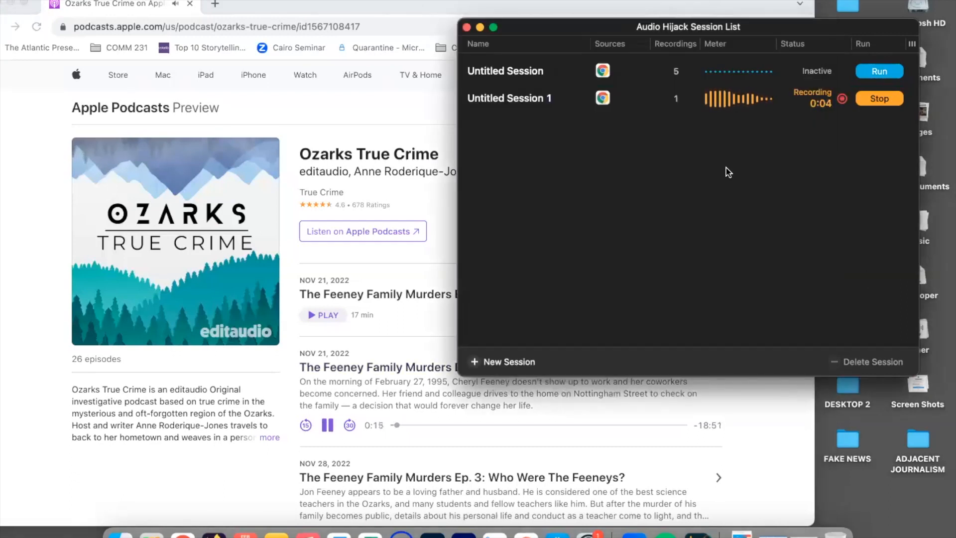
click(324, 429)
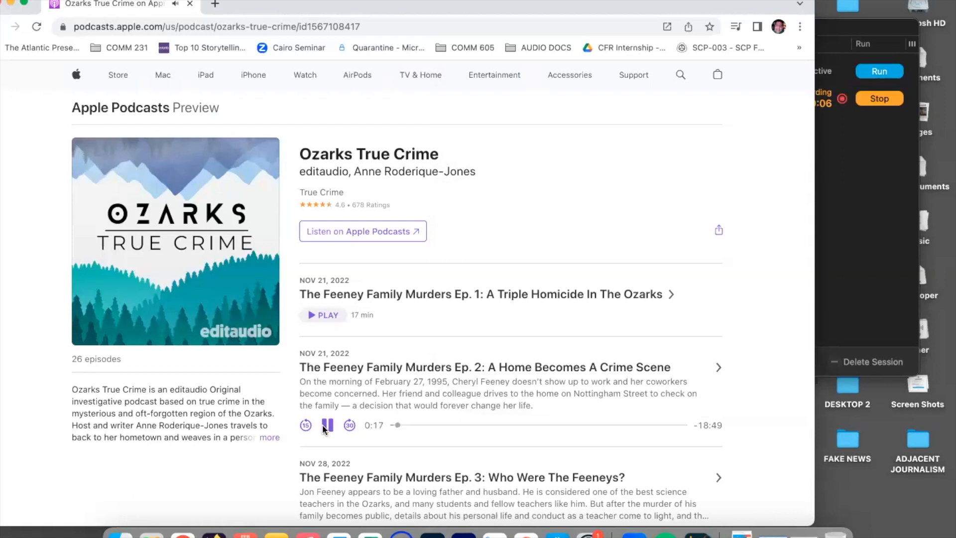
click(327, 426)
click(841, 124)
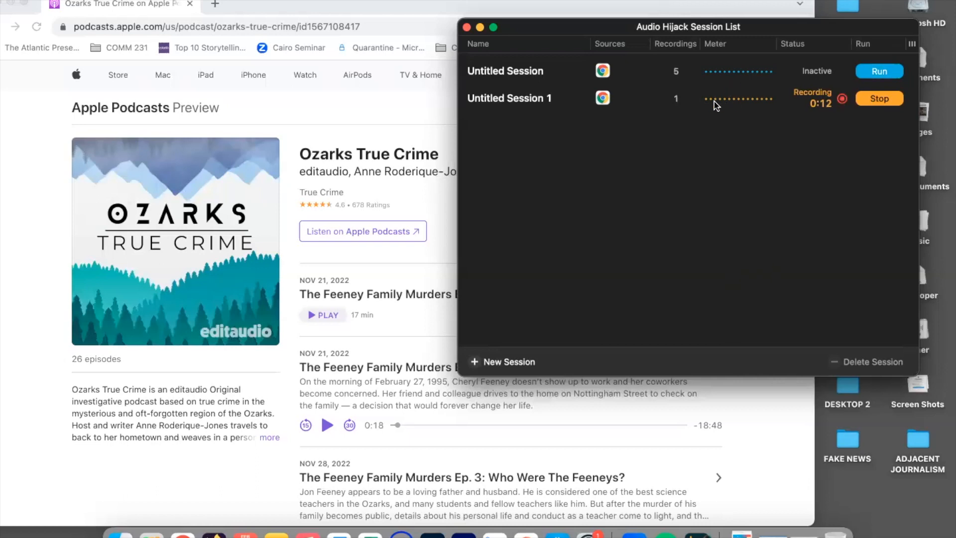
click(327, 425)
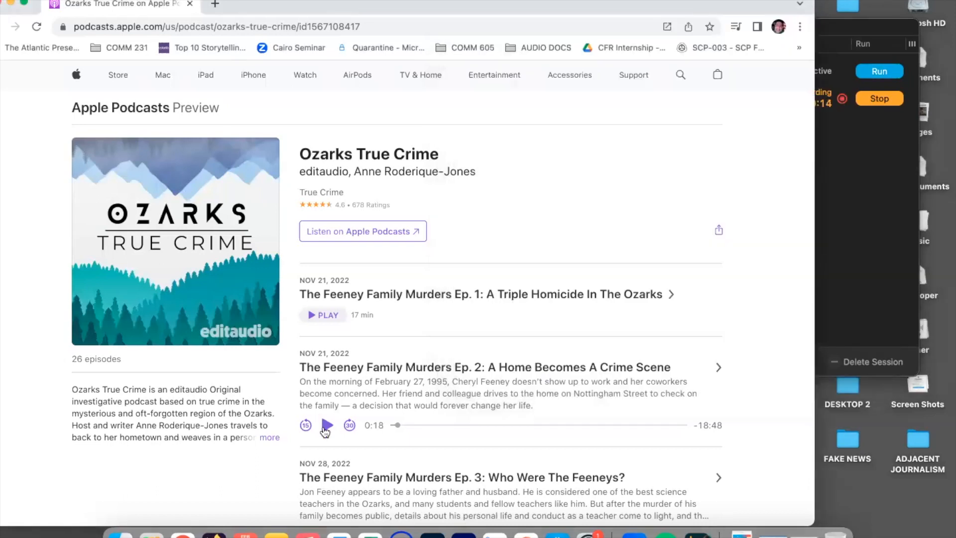
Return to Audio Hijack, bring the Untitled Session 1 window to the front, and stop its recording
click(697, 534)
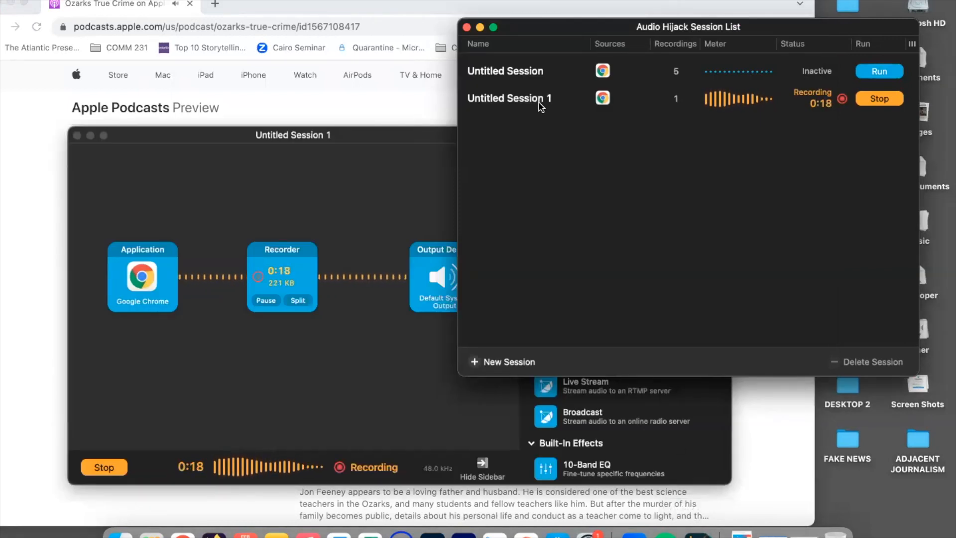
double_click(536, 99)
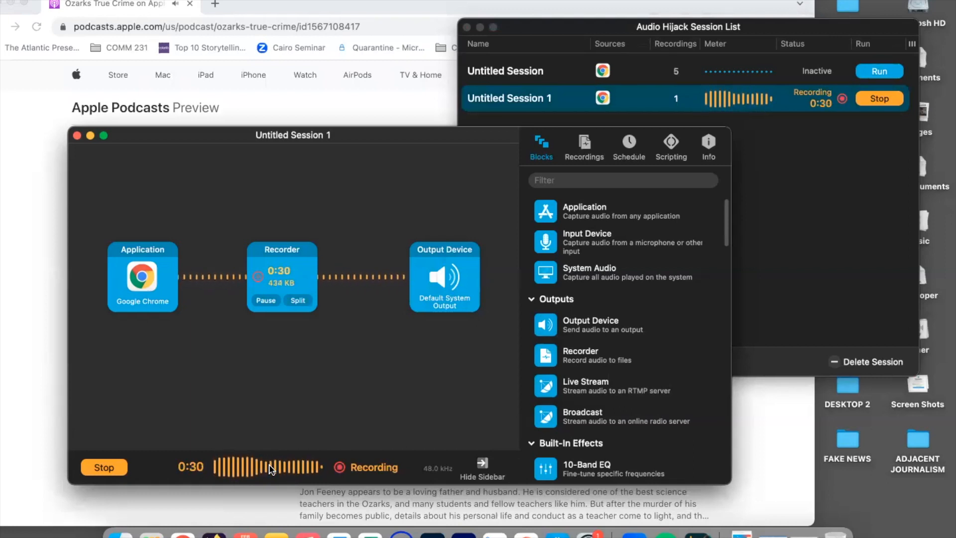
click(116, 469)
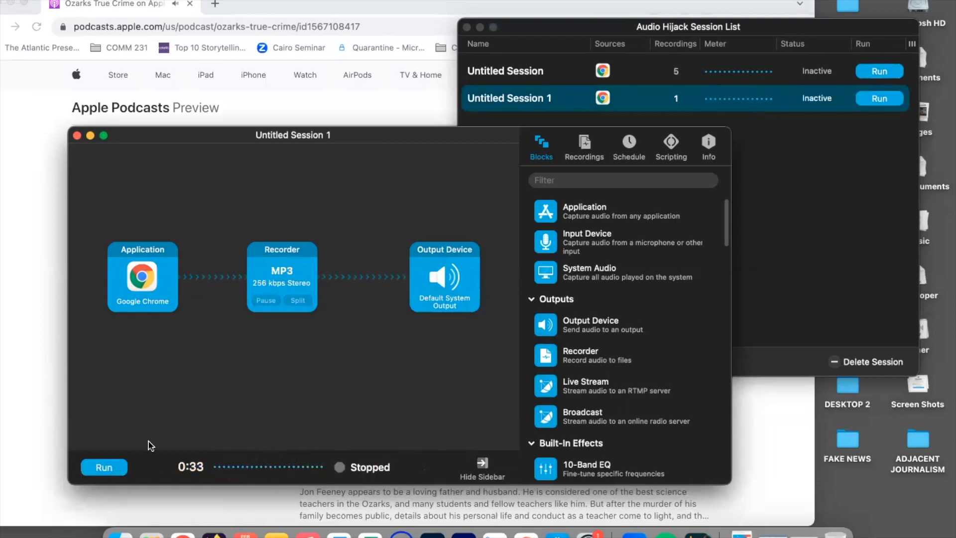
Switch to Chrome, pause the Ep. 2 playback, and minimize the browser window
click(778, 418)
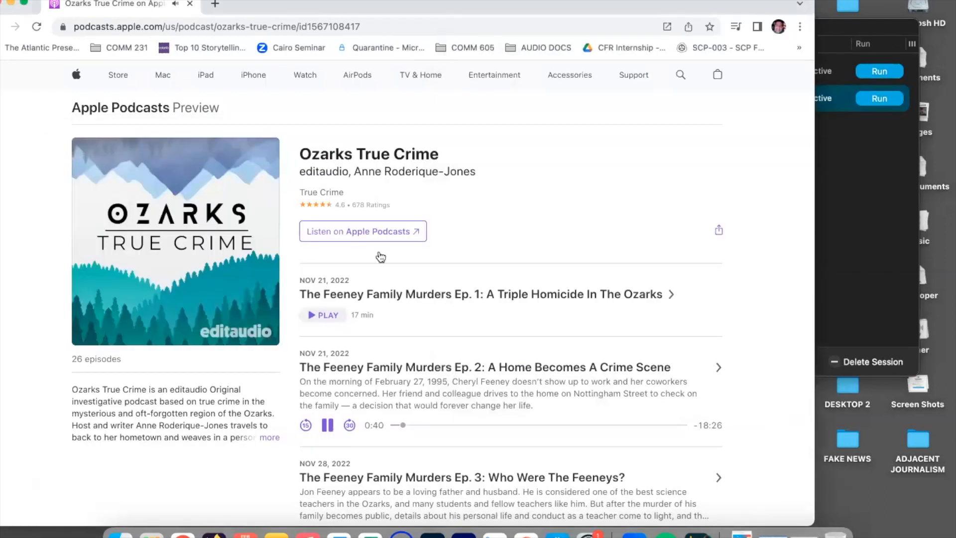
click(328, 428)
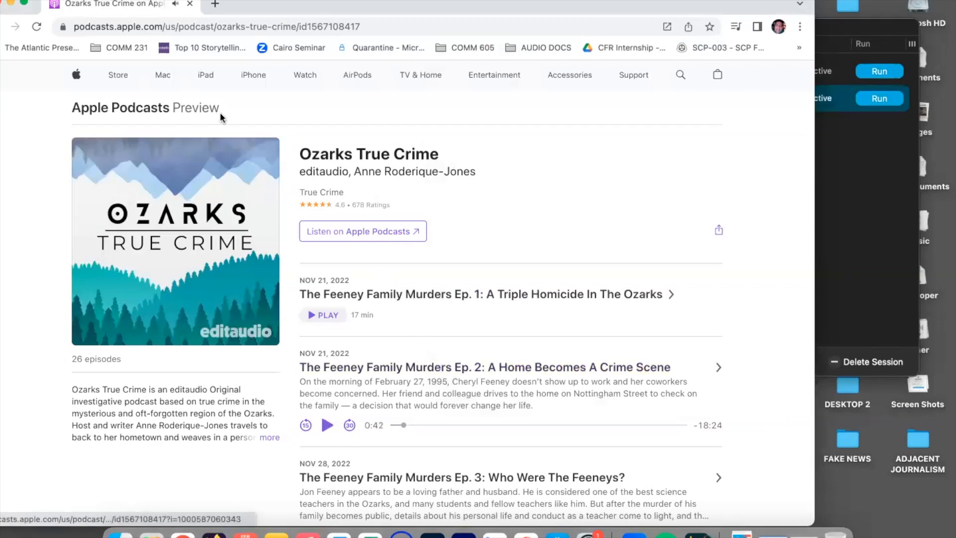
click(9, 2)
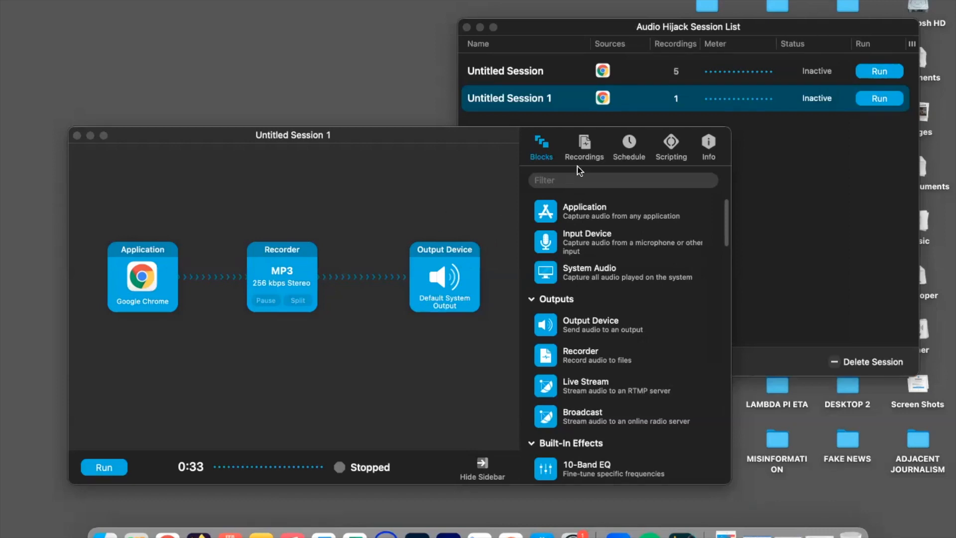
click(587, 150)
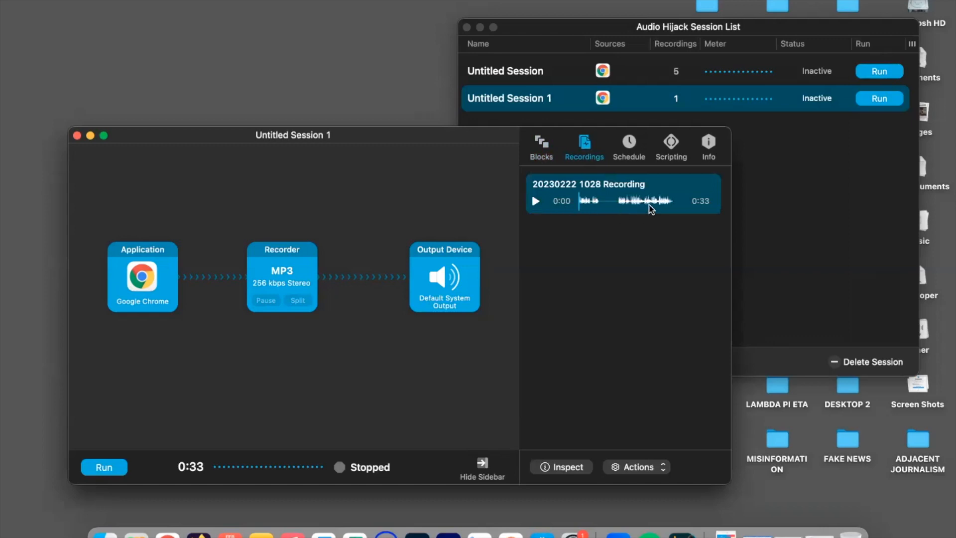
right_click(681, 190)
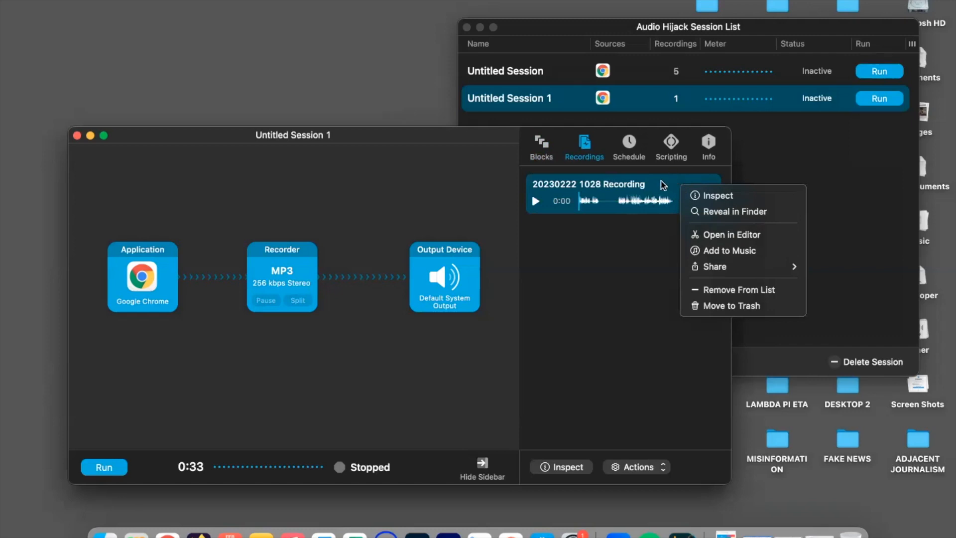
click(675, 203)
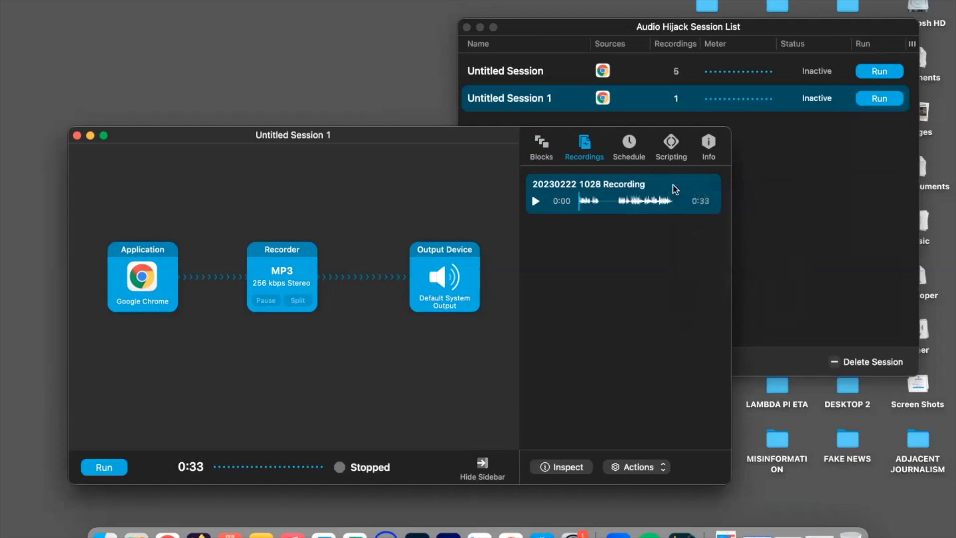
right_click(675, 190)
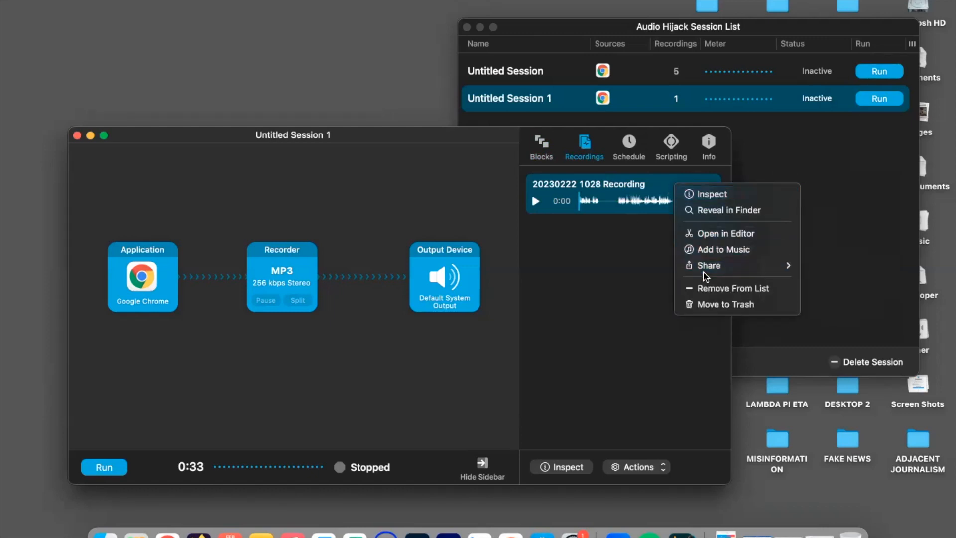
click(718, 212)
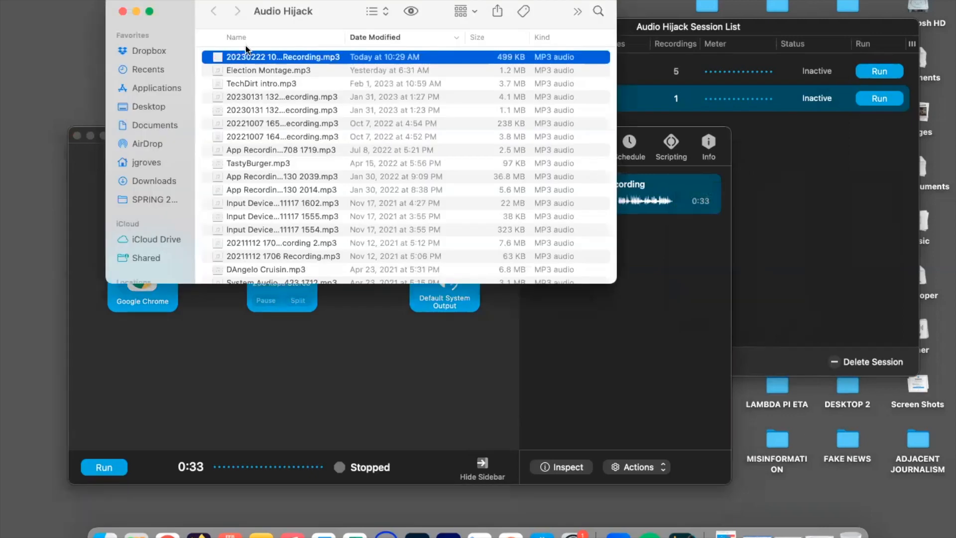
Move the Audio Hijack folder window aside to uncover the recording's entry, and bring the Untitled Session 1 window to the front
click(286, 57)
click(207, 102)
drag(147, 7, 69, 4)
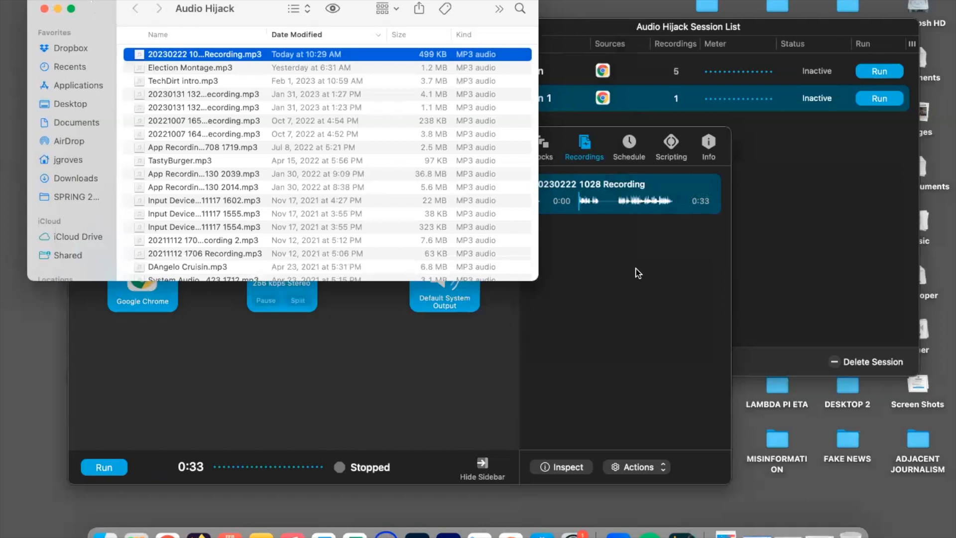
click(587, 191)
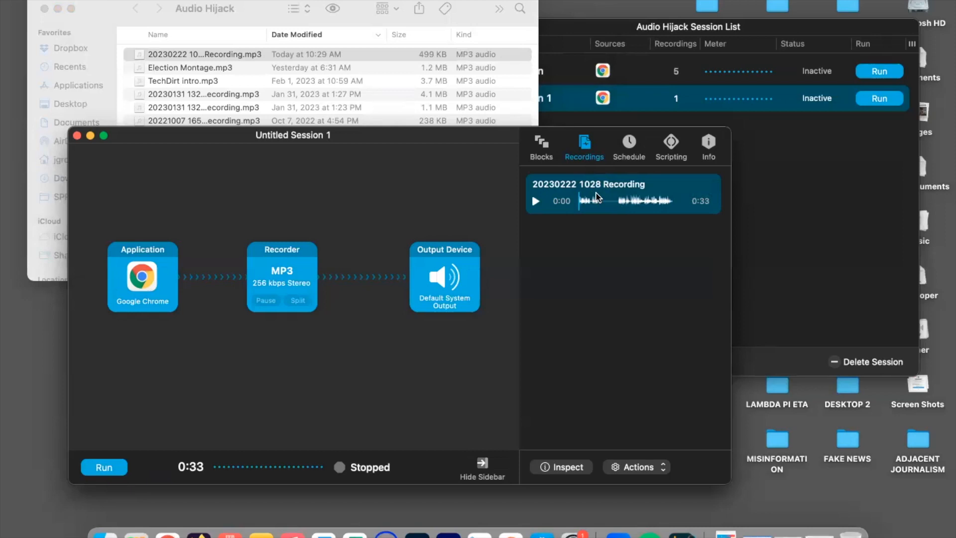
click(219, 53)
key(Return)
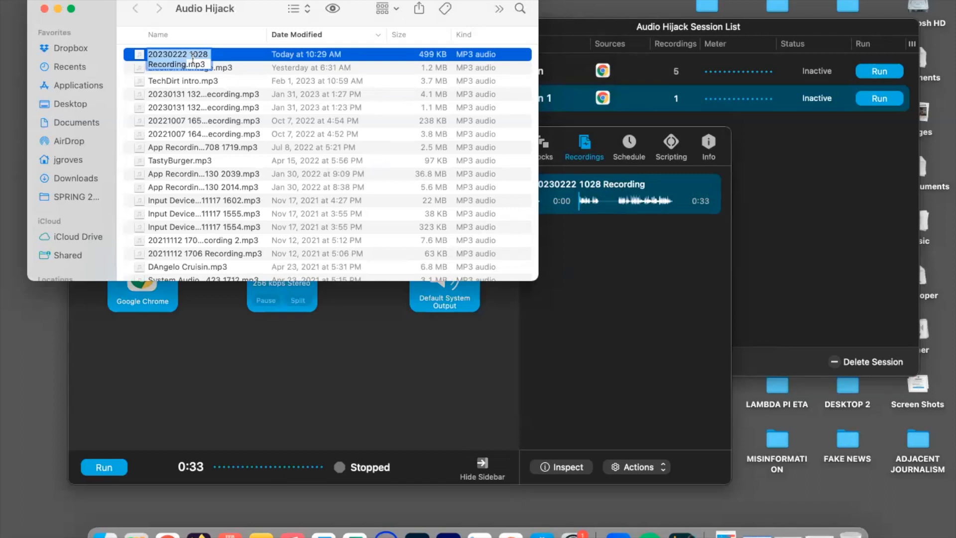
text(Ozarks True Cr)
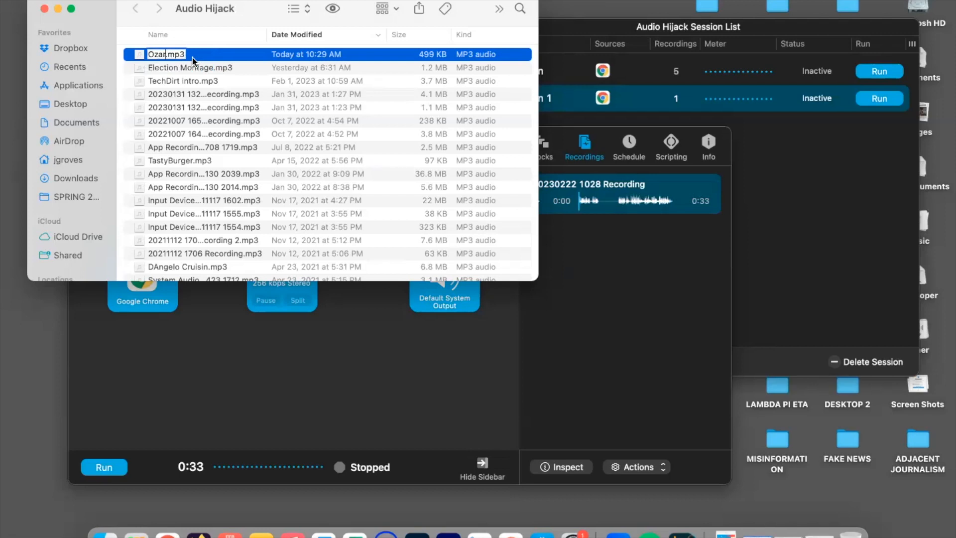
text(ime Ex)
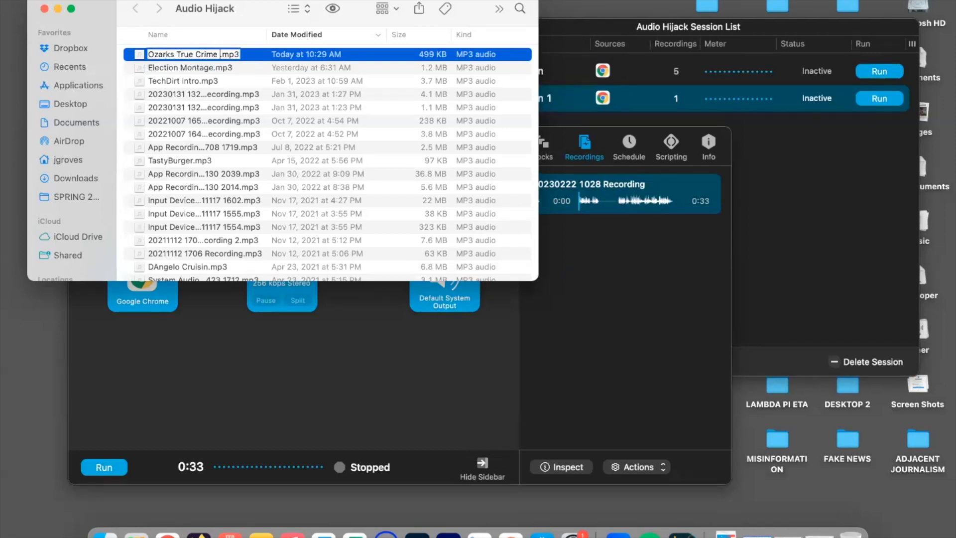
text(cerp)
key(BackSpace)
text(pt)
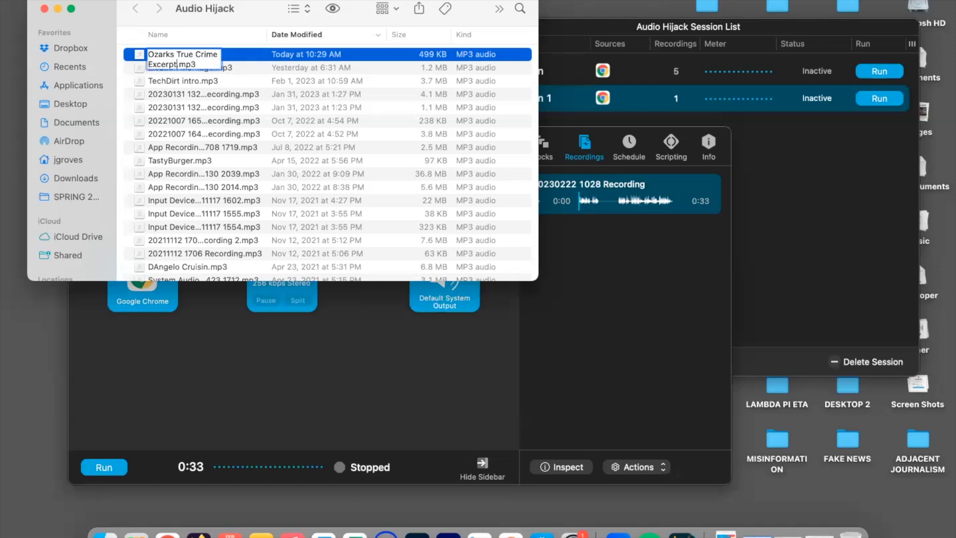
text( 022223)
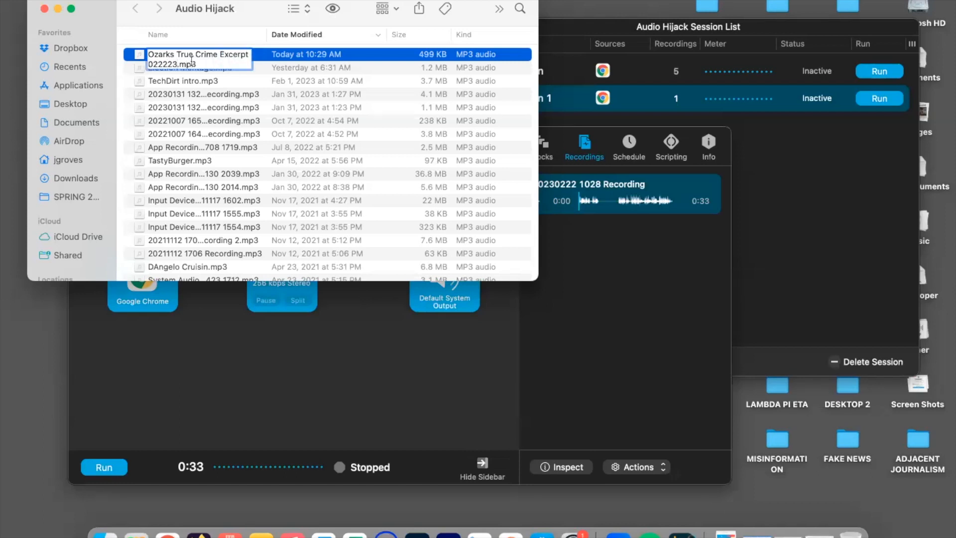
key(Return)
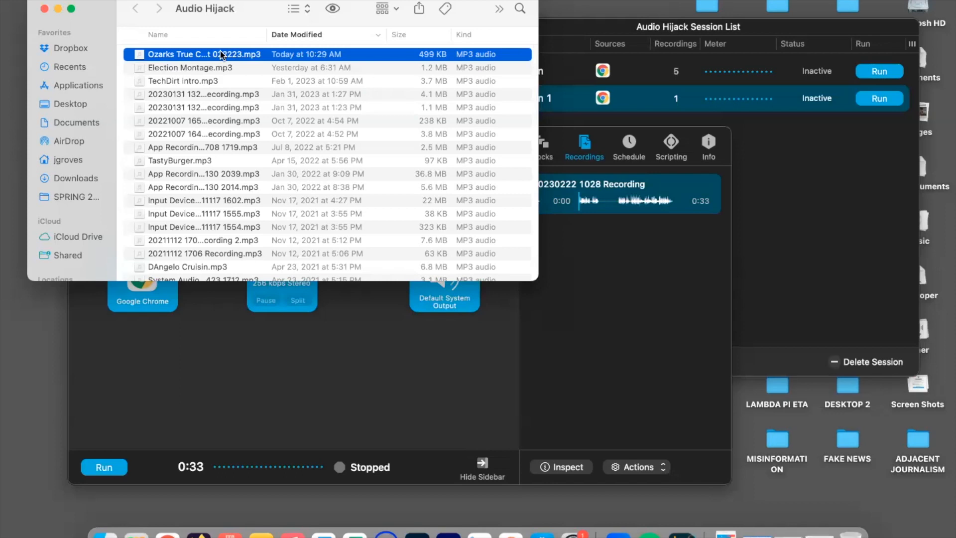
Close the Audio Hijack folder window and bring the Audio Hijack Session List to the front
click(45, 10)
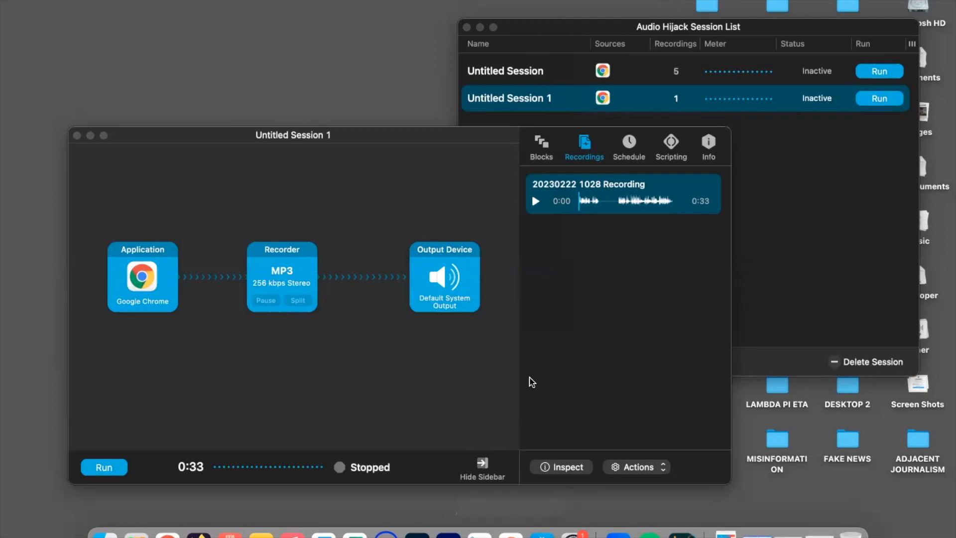
click(827, 304)
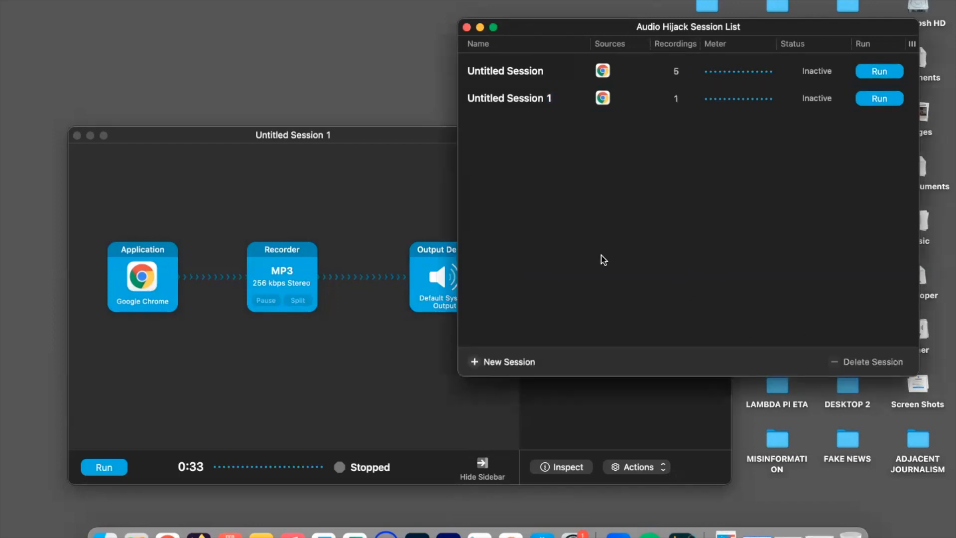